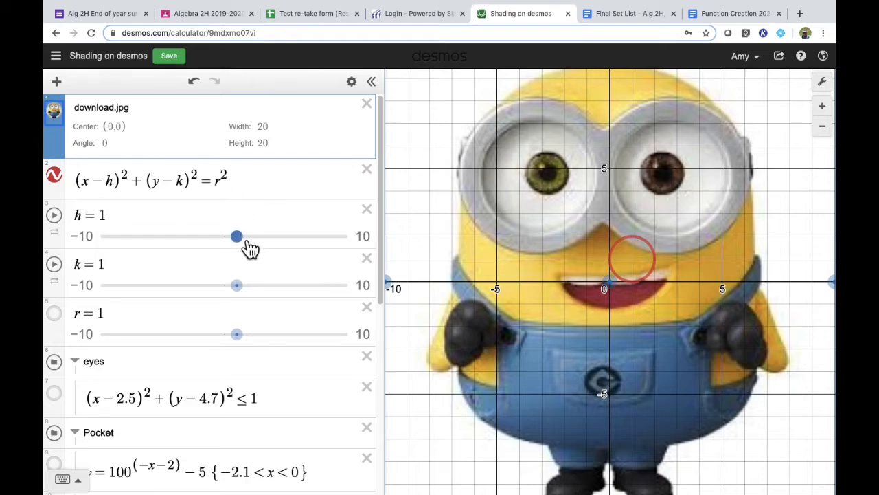
Step: Drag the h, k and r sliders to place the circle over the right eye at about h = 2.4, k = 4.8
left_click_drag(252, 248, 271, 249)
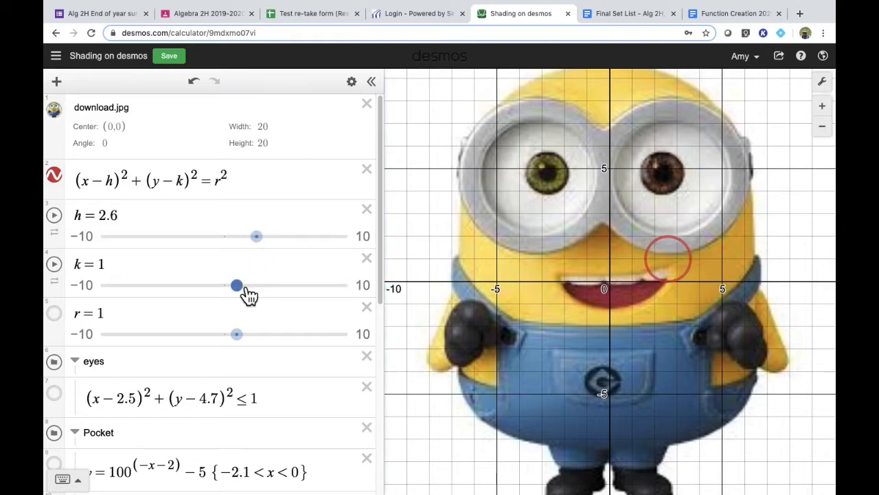
left_click_drag(249, 294, 294, 302)
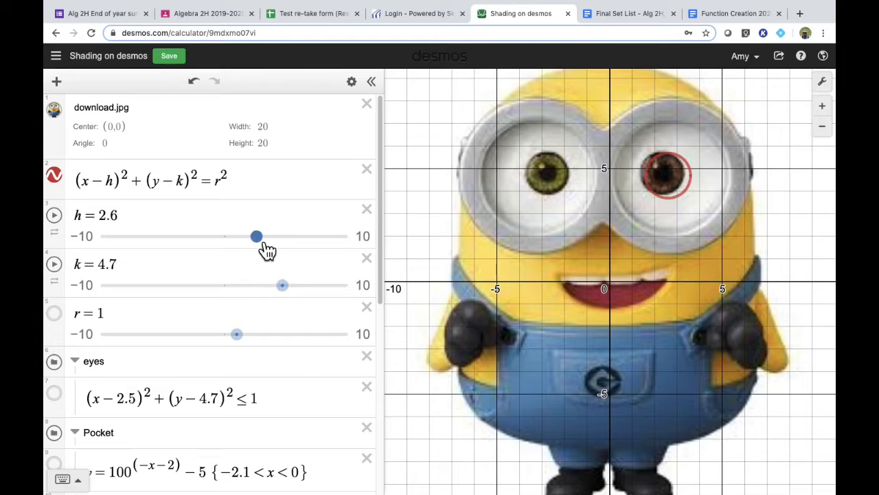
left_click_drag(266, 251, 266, 250)
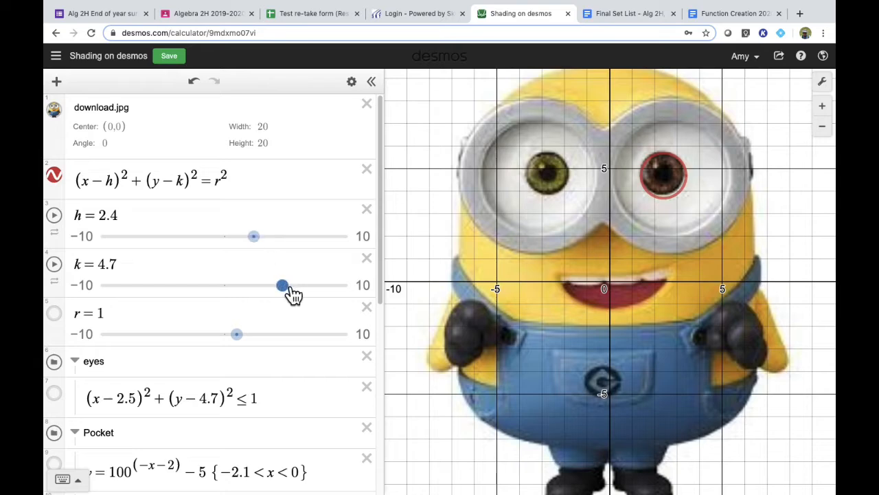
left_click_drag(294, 294, 295, 294)
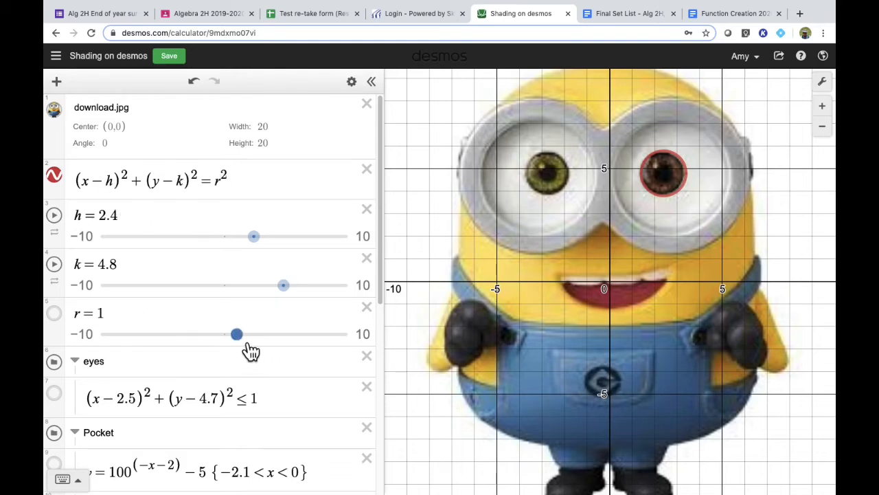
mouse_move(247, 347)
left_mouse_down()
mouse_move(303, 356)
mouse_move(218, 349)
mouse_move(257, 352)
mouse_move(251, 350)
left_mouse_up()
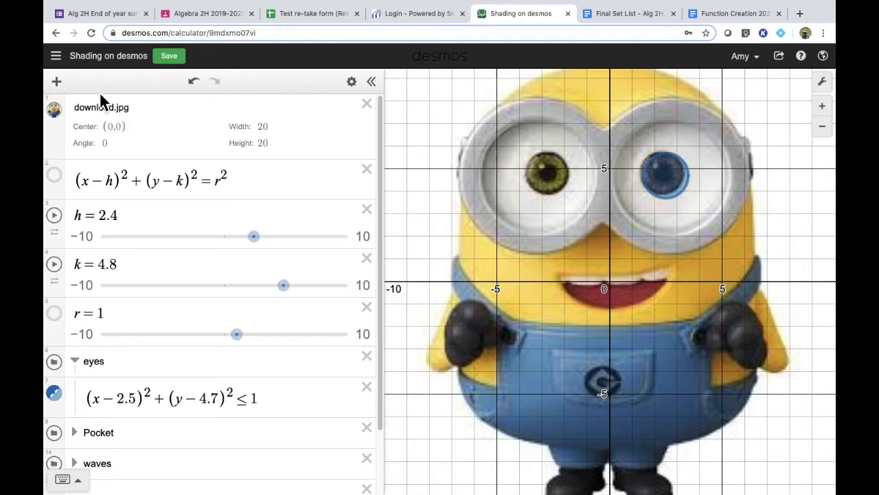
Step: Change the eye inequality to a strict less-than so its boundary becomes dashed
left_click(58, 118)
left_click(60, 121)
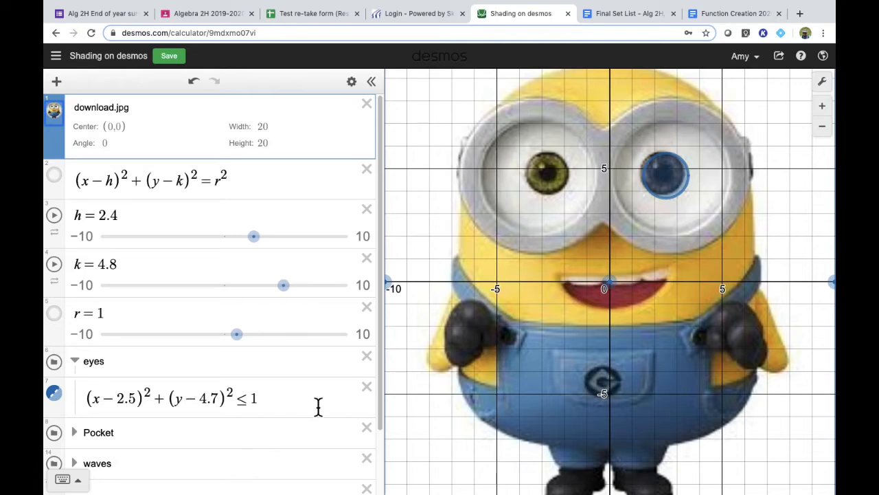
left_click(248, 404)
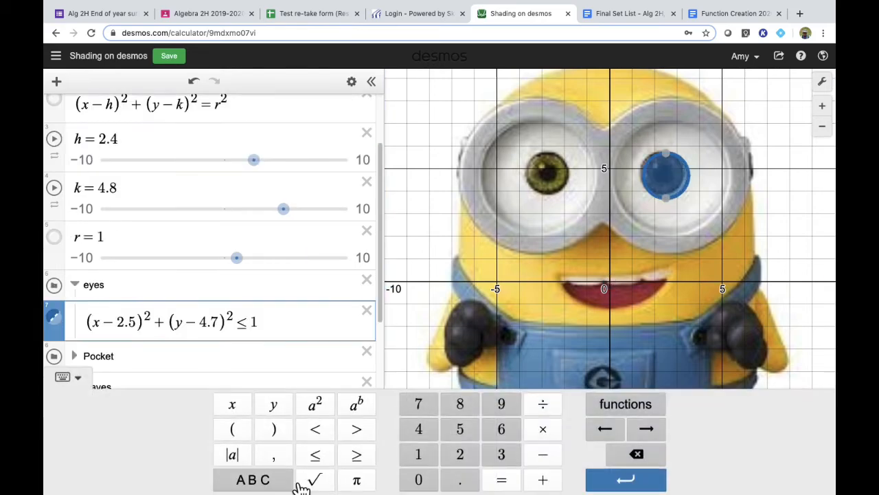
key("BackSpace")
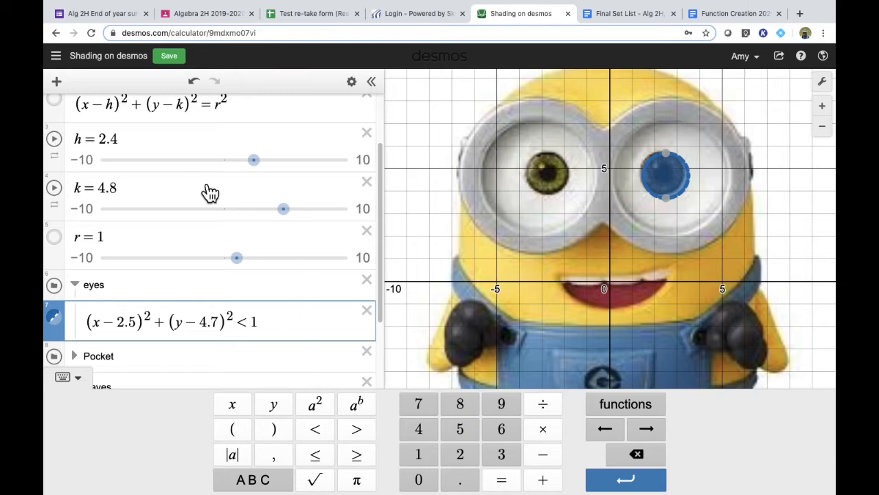
Step: Hide the background image to see the shaded eye region alone
scroll(186, 194, "up", 3)
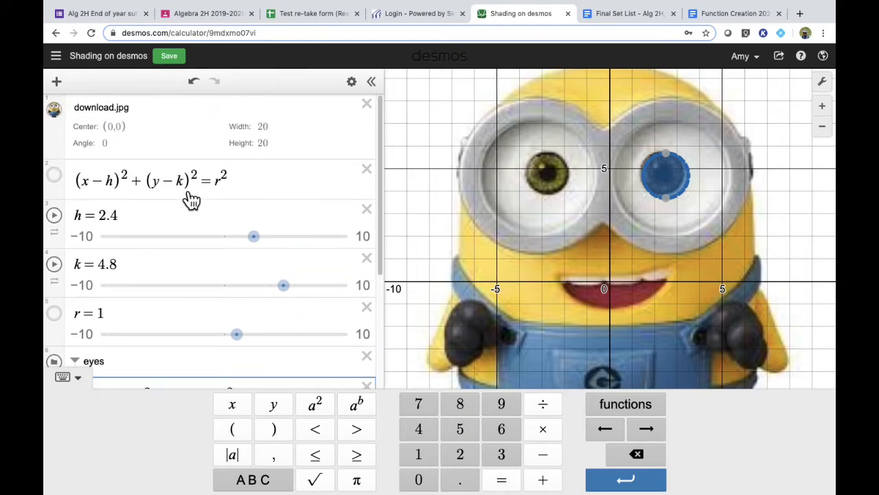
left_click(55, 111)
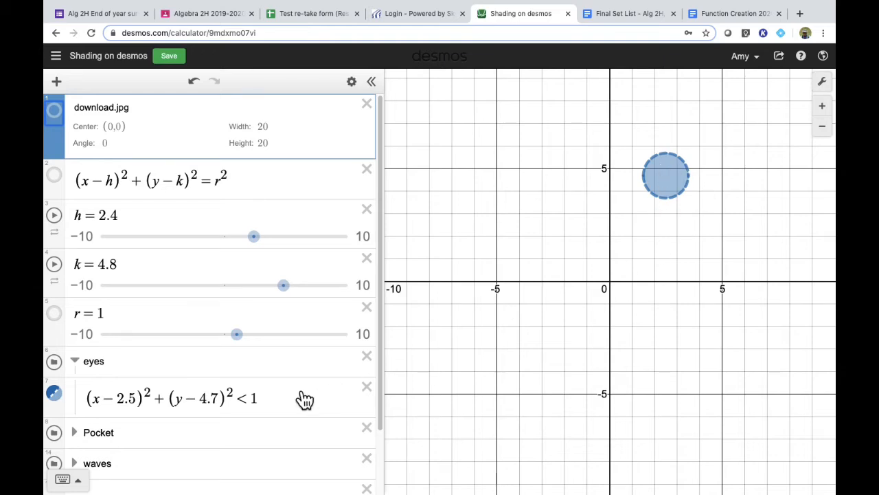
Step: Switch the eye inequality's symbol through ≤ and ≥, ending with less than or equal
left_click(250, 400)
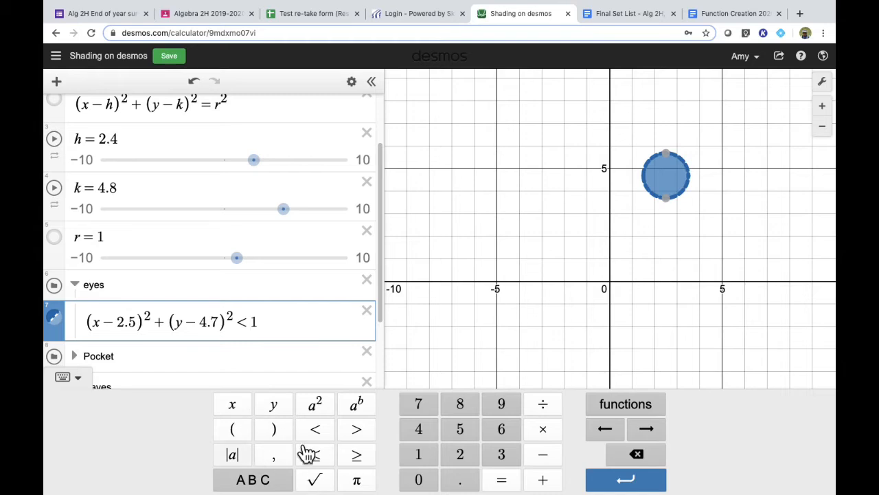
key("BackSpace")
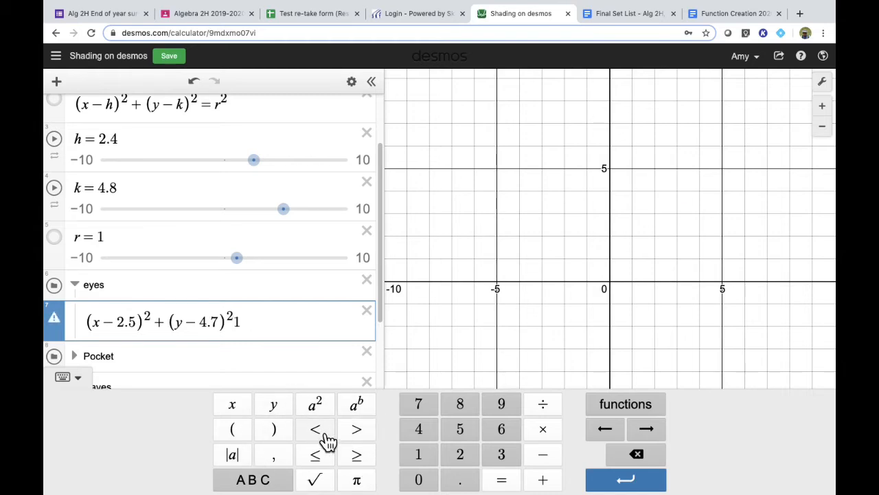
left_click(315, 454)
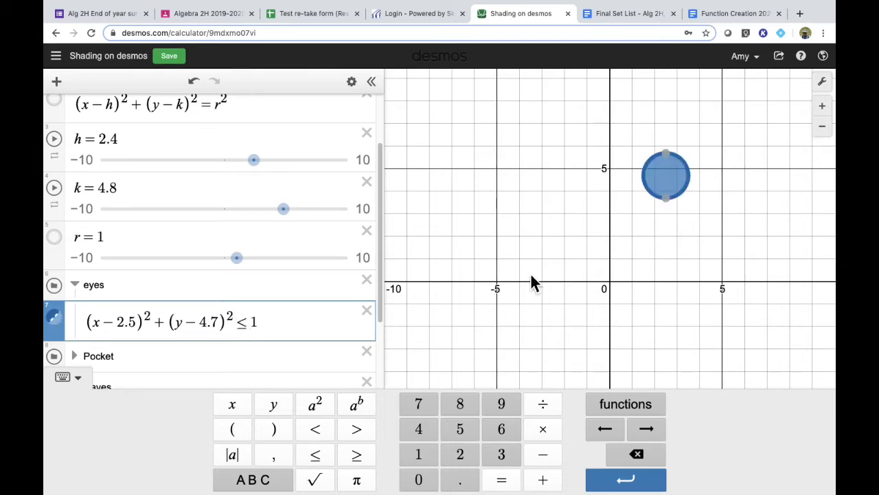
key("BackSpace")
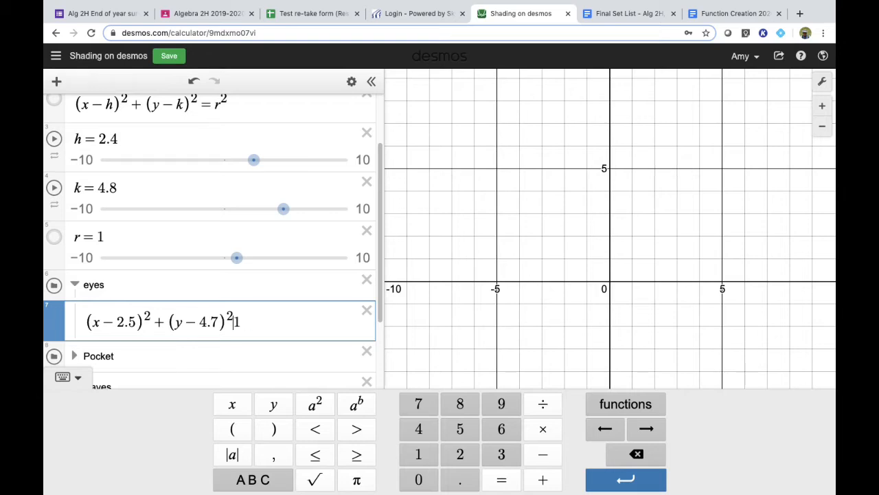
left_click(369, 461)
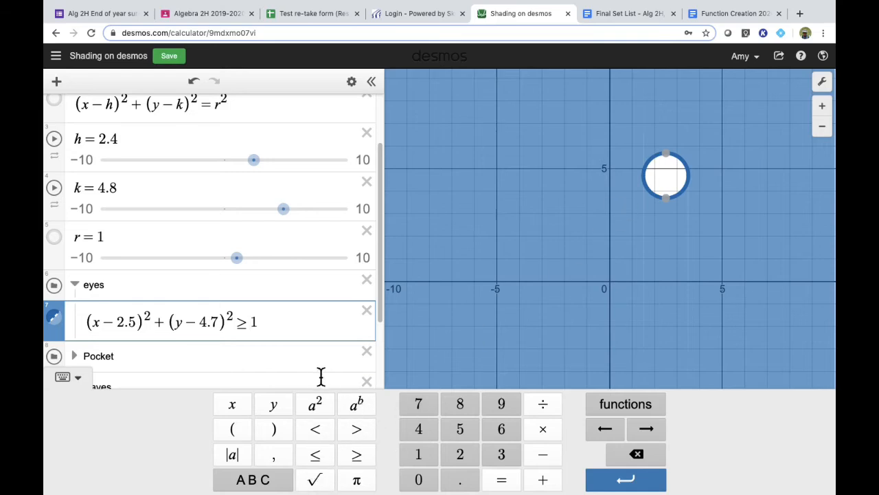
left_click(315, 454)
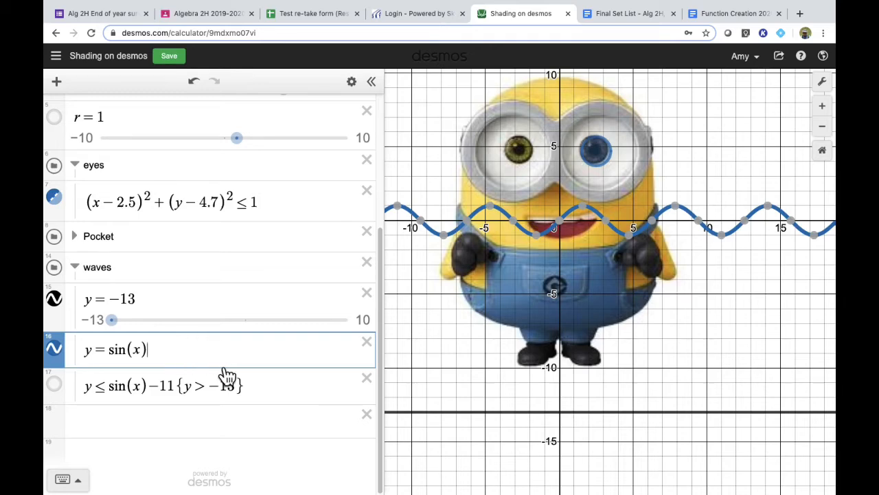
Step: Append −11 to the y = sin(x) wave to shift it down
type("-")
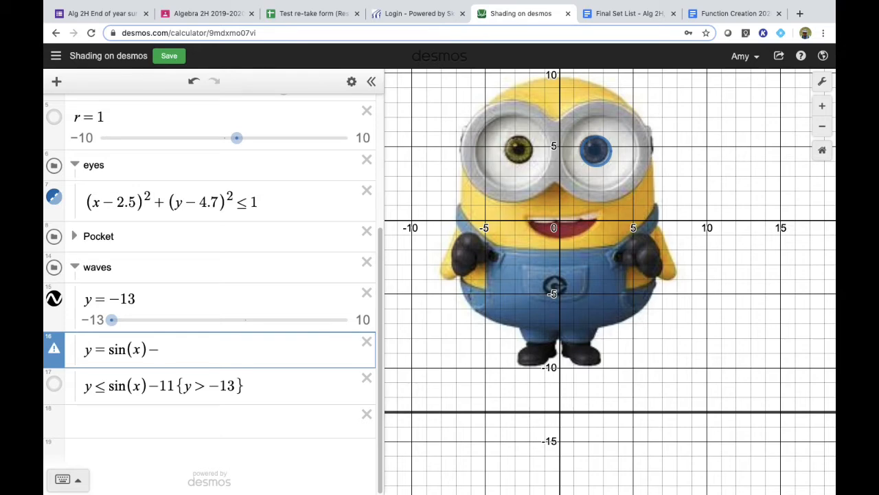
type("11")
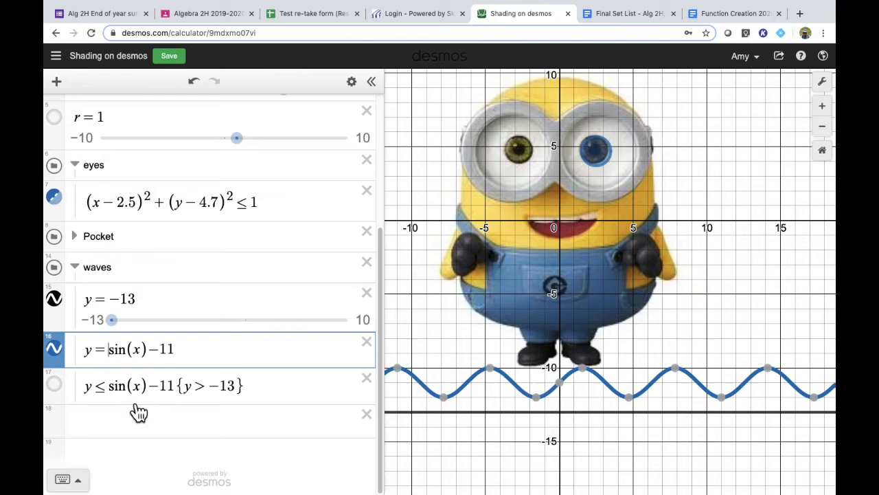
Step: Turn the wave equation into the inequality y ≤ sin(x) − 11 to shade below it
key("BackSpace")
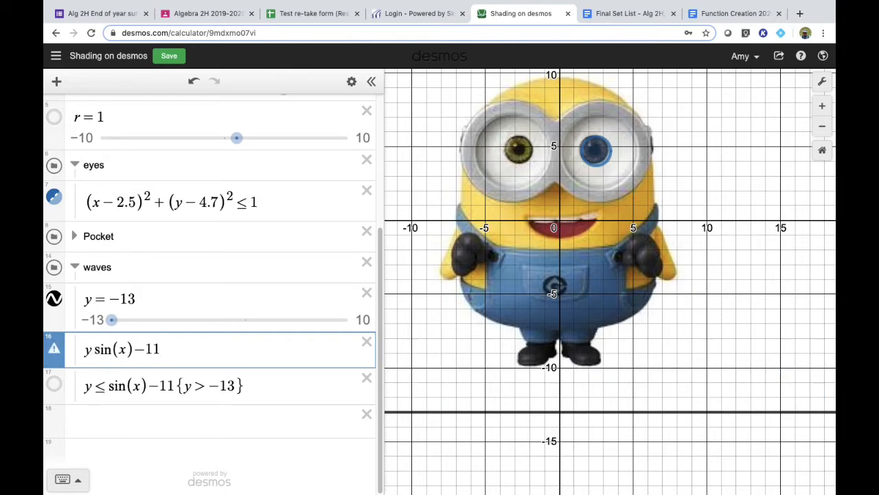
type("<")
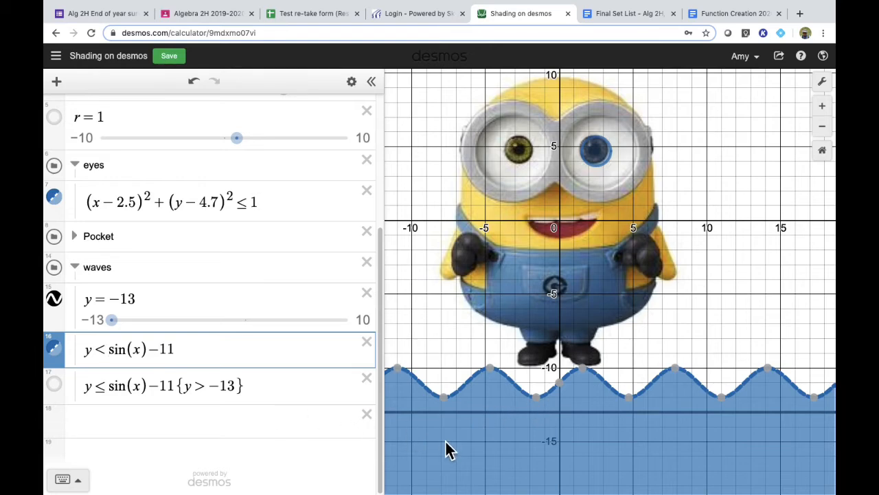
key("BackSpace")
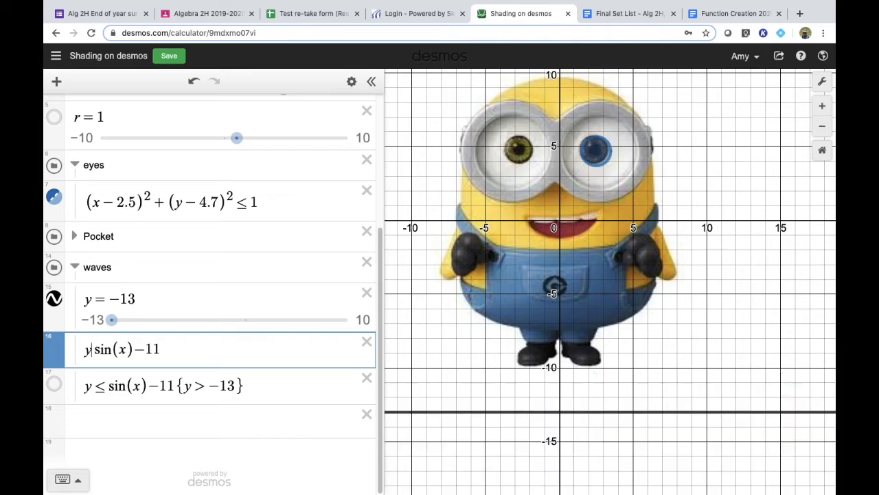
type("<")
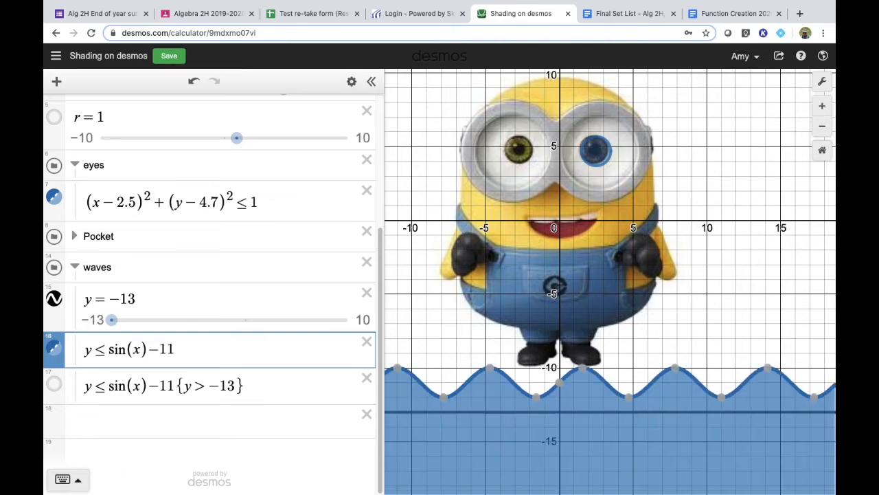
Step: Add a new expression y = -13 in the waves folder below the wave inequality
left_click(63, 480)
left_click(77, 391)
left_click(202, 355)
key("Return")
type("y=-13")
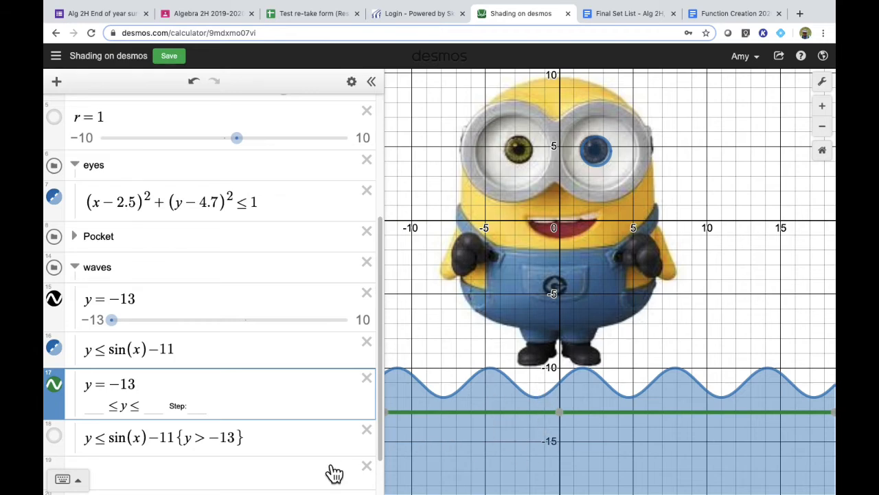
Step: Restrict the bounded wave shading with {-10<x<10} and hide both y = −13 lines
left_click(307, 450)
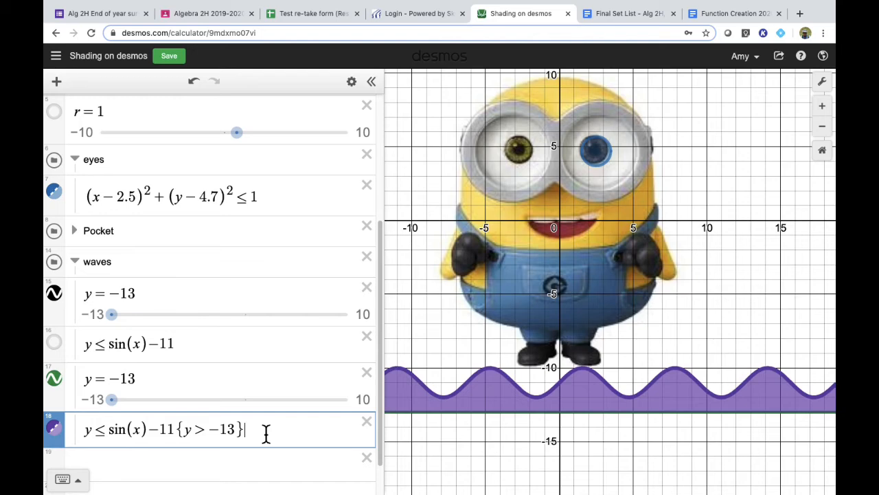
type("{-10<x<10}")
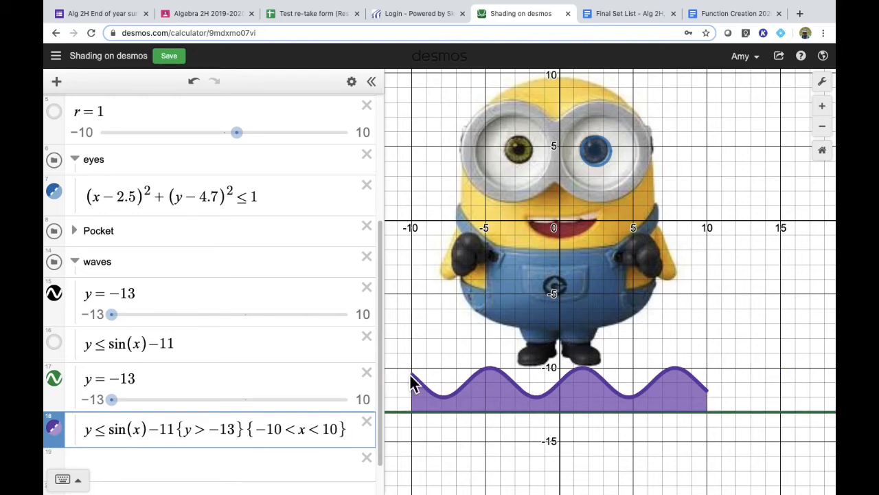
left_click(55, 380)
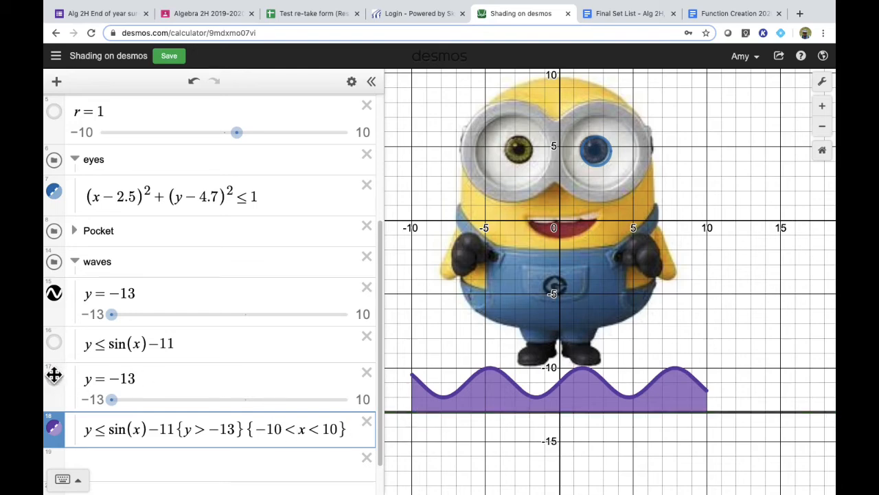
left_click(58, 295)
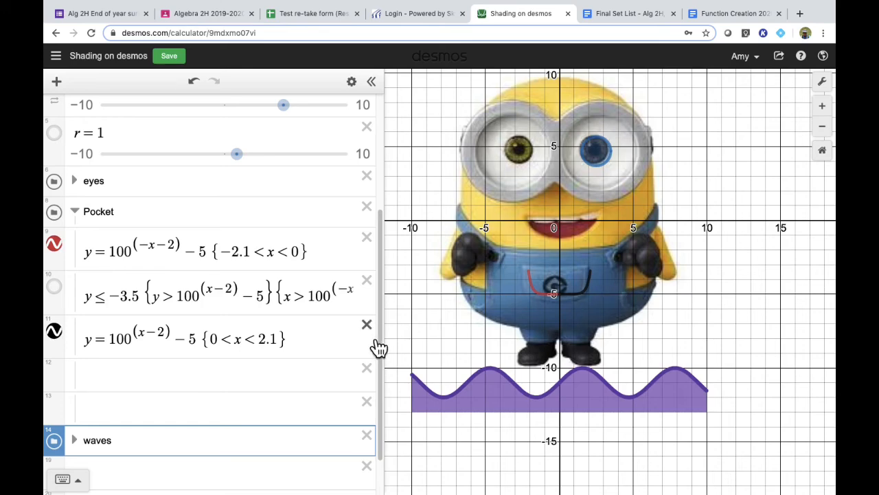
Step: Add the pocket's top edge y = −3.5 {−2.1 < x < 2.1} in the Pocket folder
left_click(107, 387)
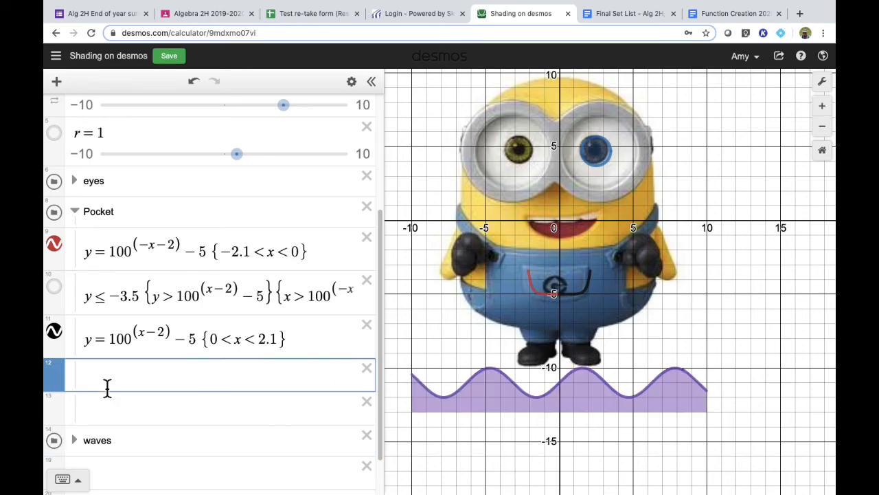
type("y=-")
type("3.5")
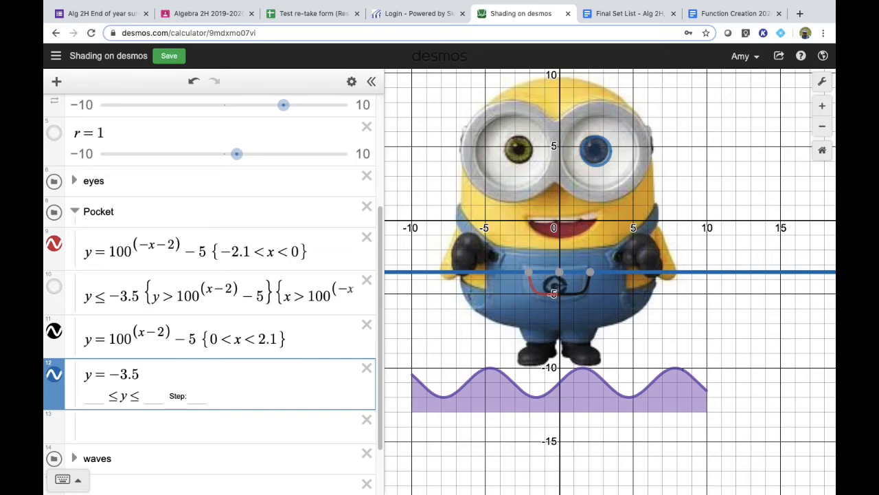
type("{-2.1<x<2.1")
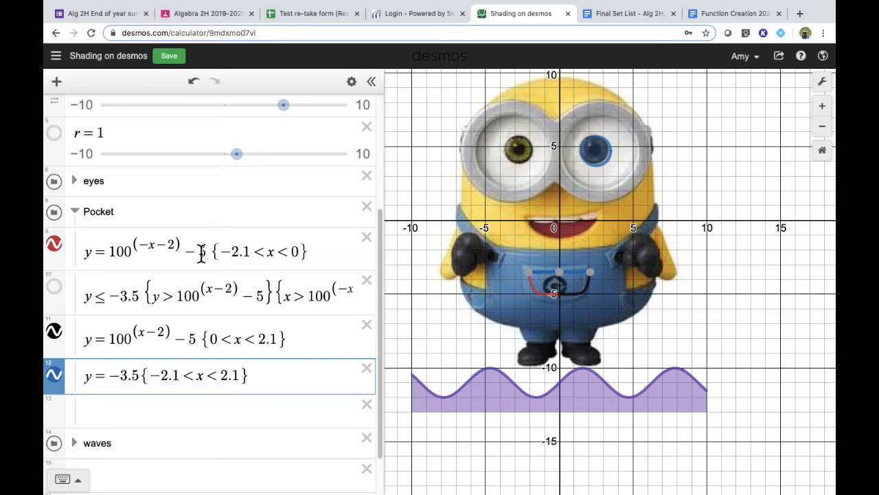
Step: Hide the background image to view the traced graph on its own
scroll(164, 176, "up", 5)
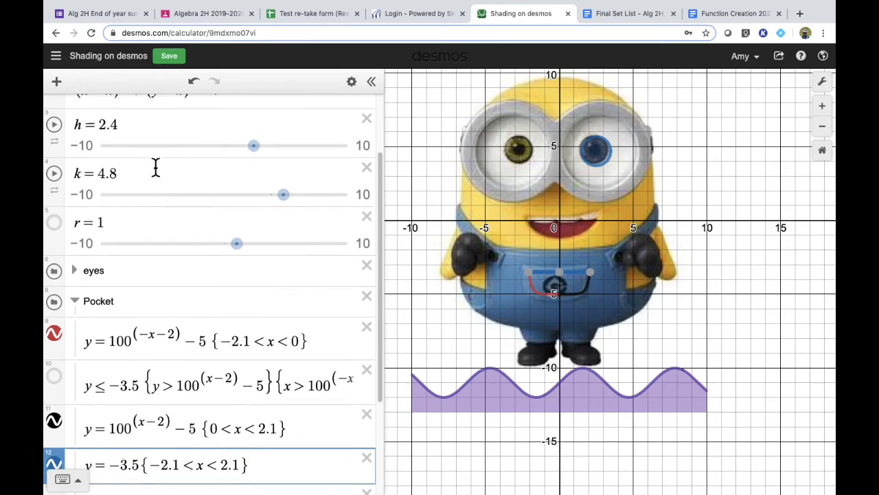
scroll(96, 147, "up", 1)
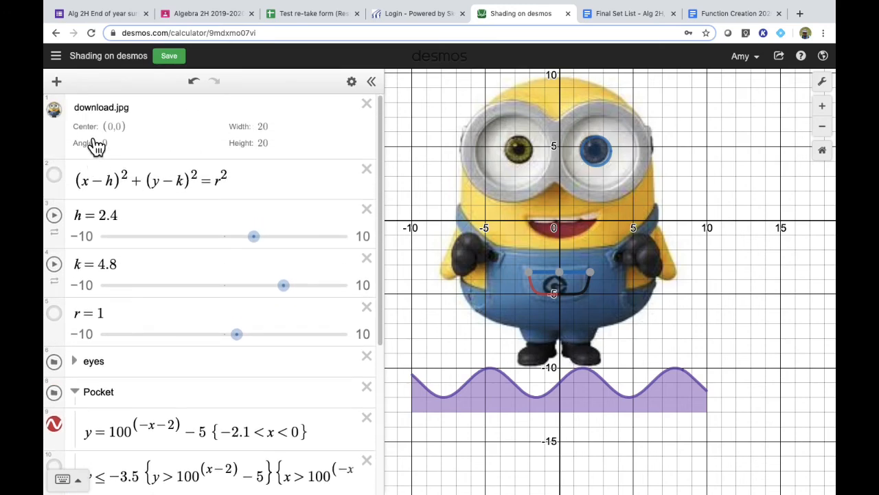
left_click(57, 113)
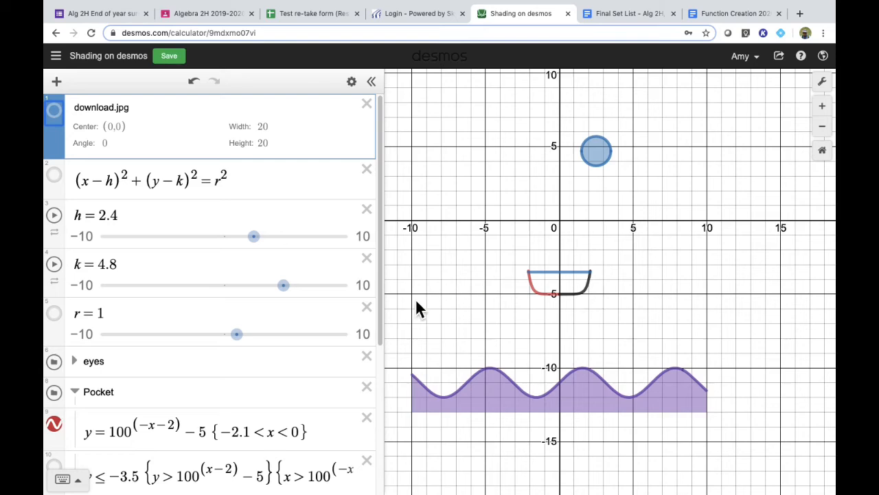
scroll(347, 373, "down", 5)
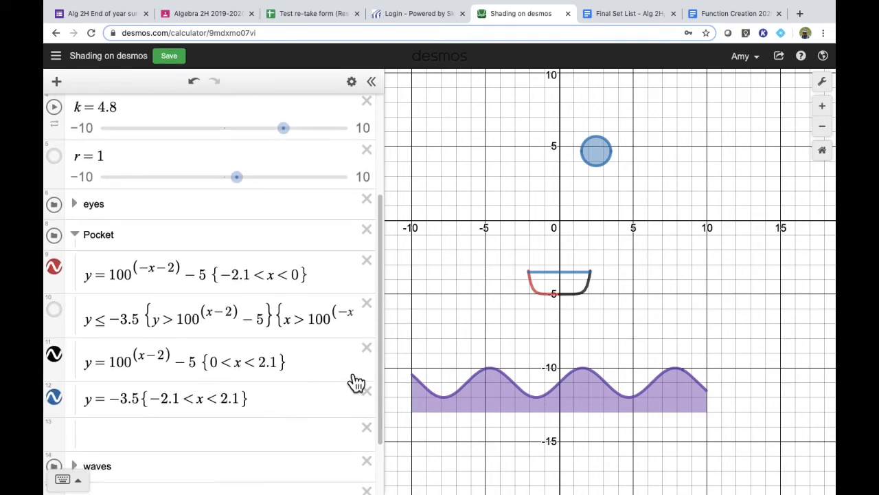
scroll(347, 373, "down", 1)
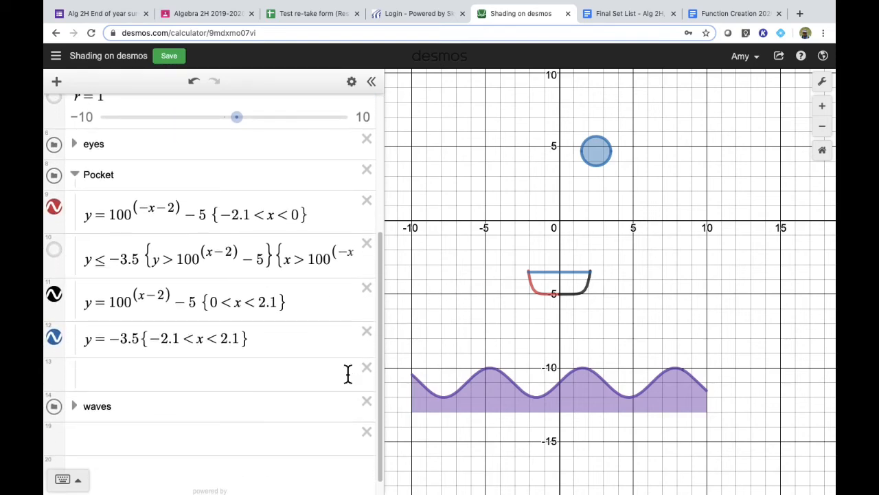
Step: Show the pocket shading inequality and replace the x in its second restriction with y
scroll(348, 373, "down", 1)
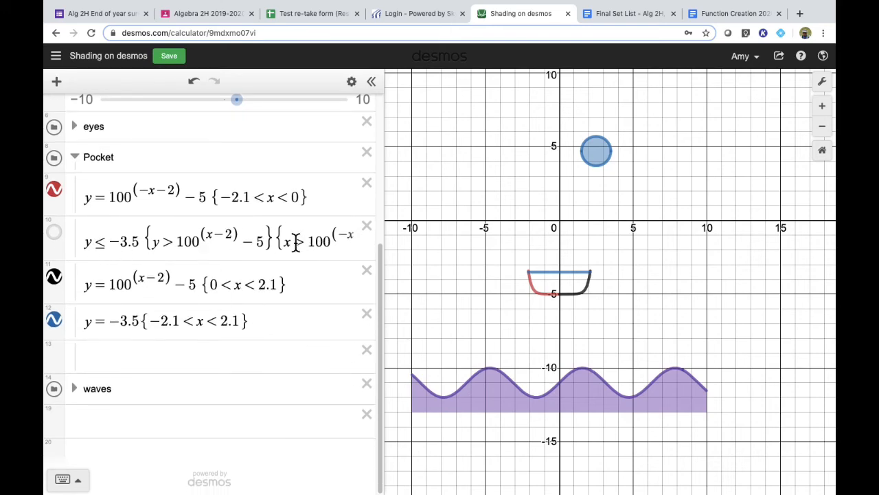
left_click(54, 232)
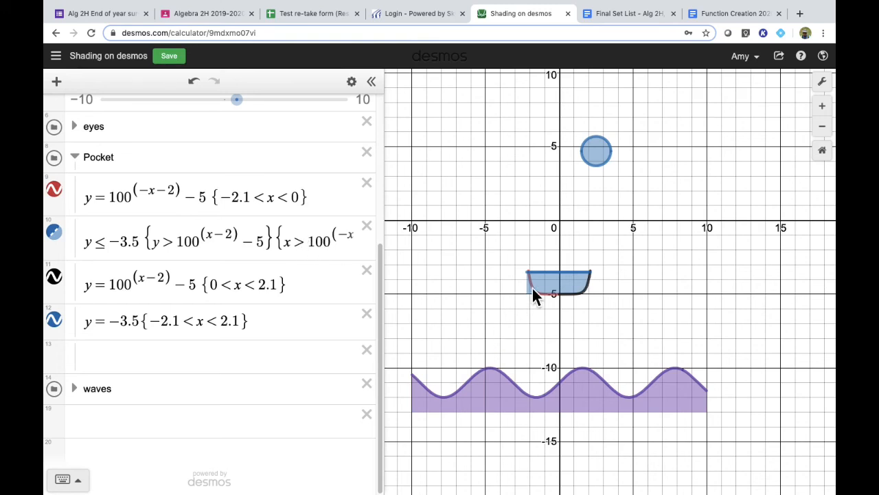
left_click(291, 244)
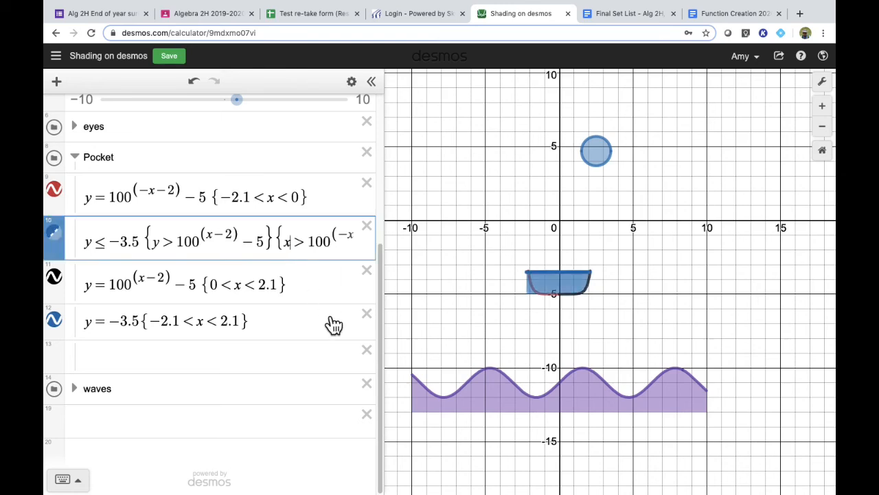
key("BackSpace")
type("y")
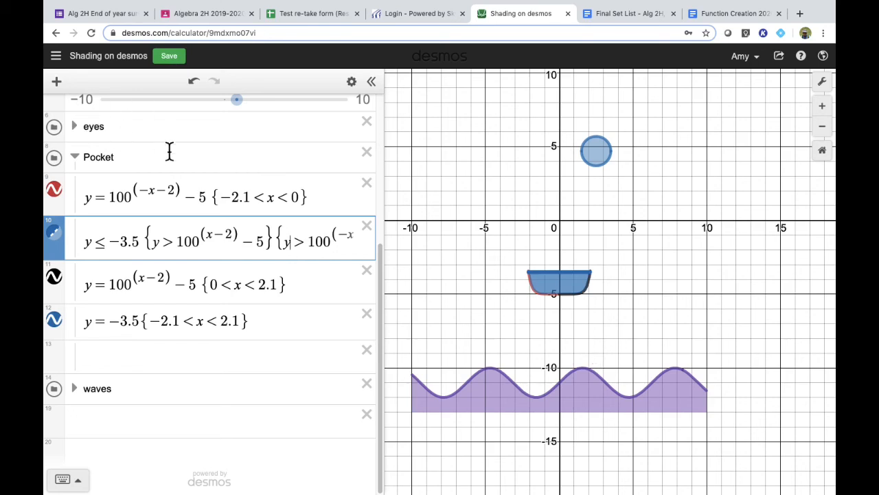
Step: Show the Minion picture briefly to compare it with the pocket shading, then hide it again
scroll(169, 151, "up", 5)
scroll(169, 152, "up", 2)
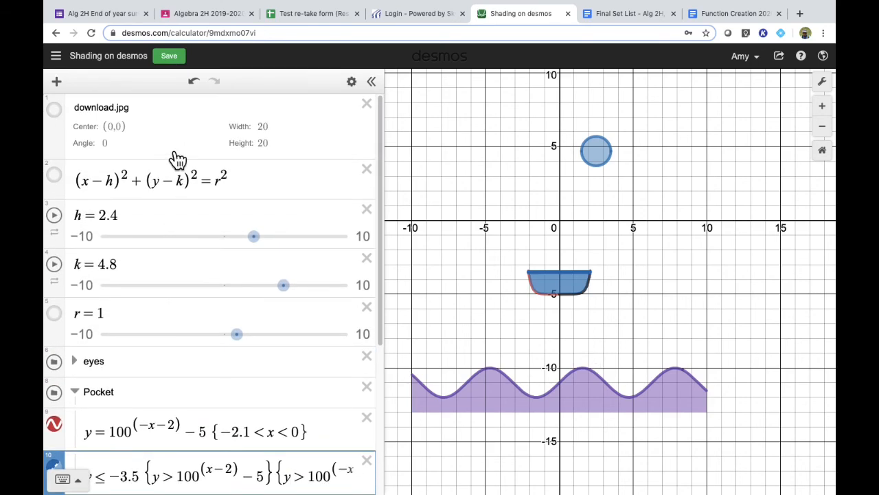
left_click(61, 118)
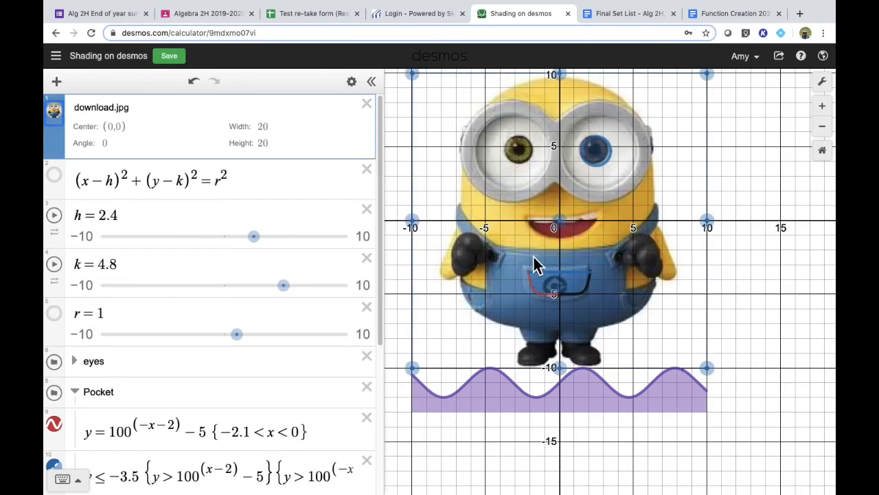
left_click(61, 121)
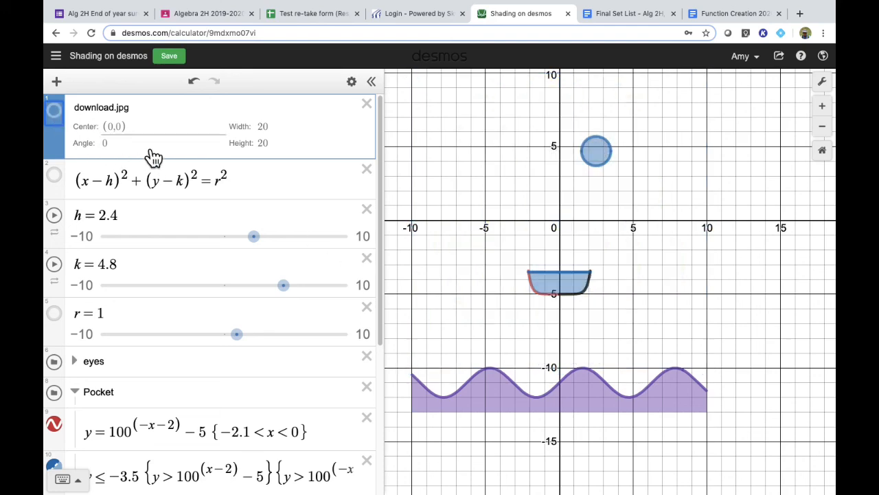
Step: Change the pocket shading inequality's color to purple
scroll(205, 278, "down", 2)
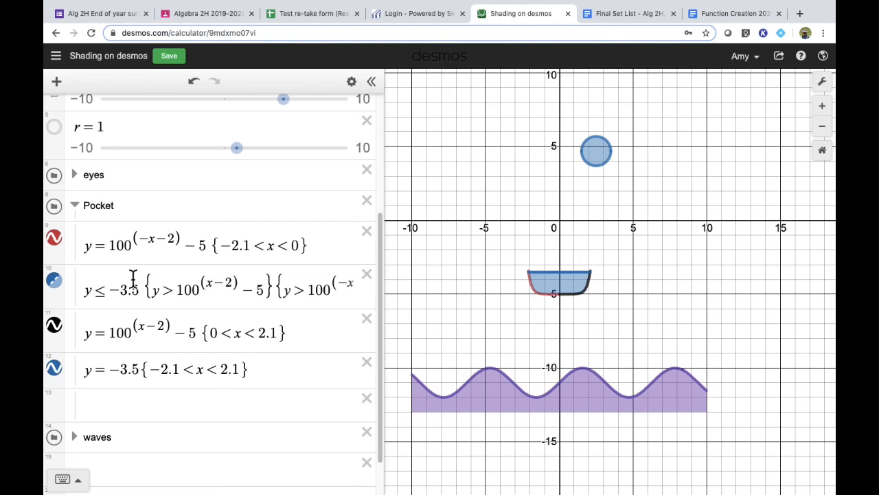
left_click(88, 295)
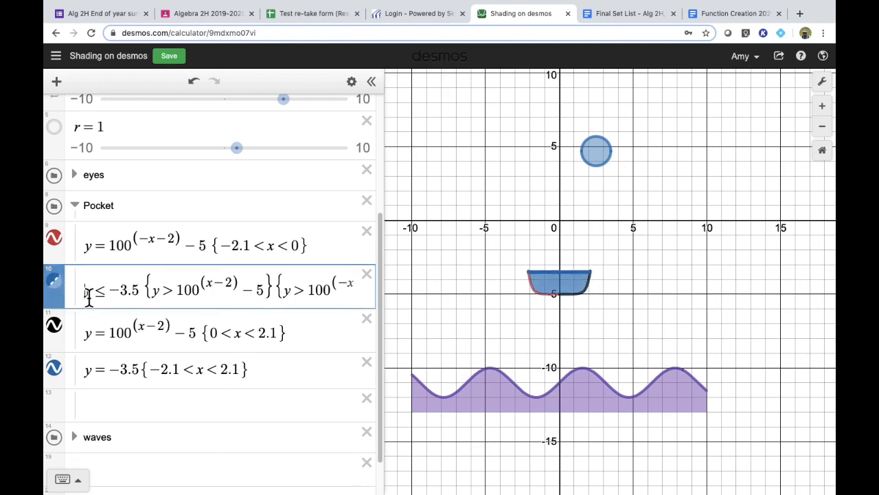
scroll(237, 115, "up", 3)
scroll(237, 116, "up", 1)
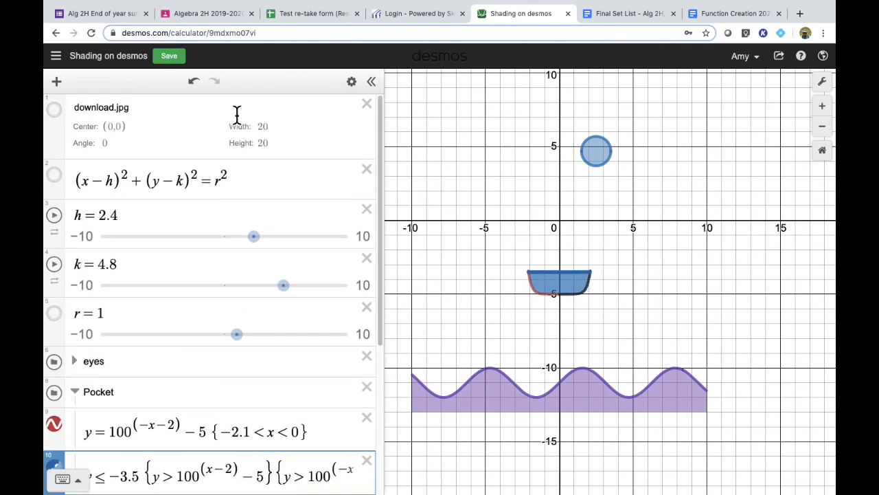
left_click(353, 83)
scroll(271, 305, "down", 5)
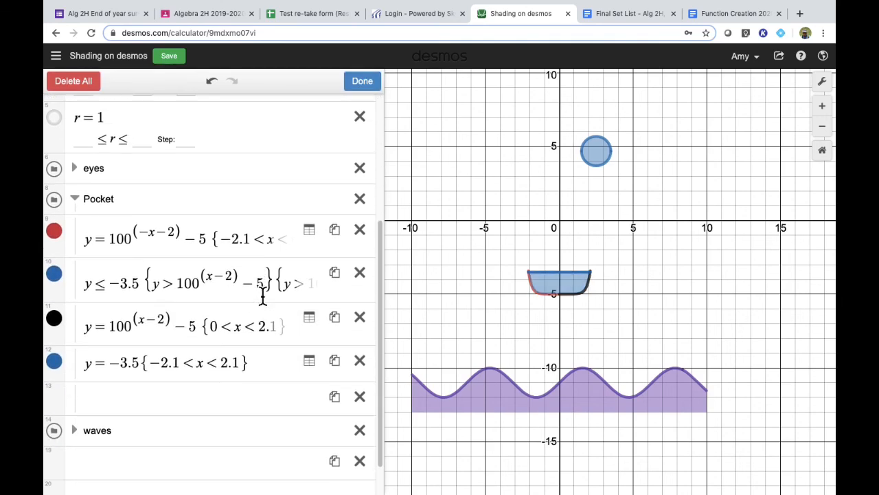
left_click(66, 283)
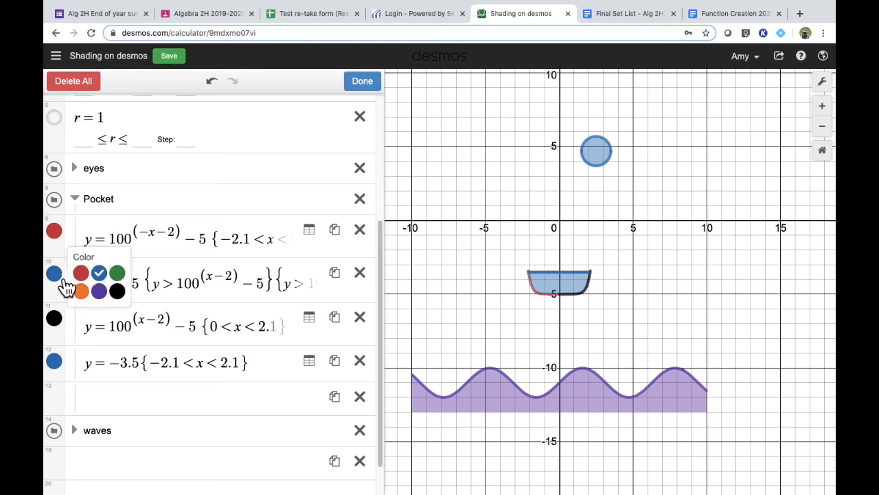
left_click(100, 291)
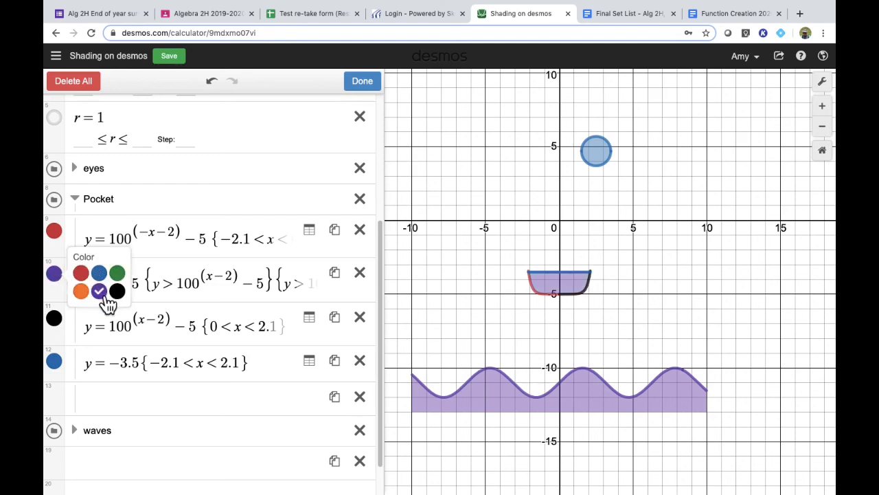
left_click(285, 208)
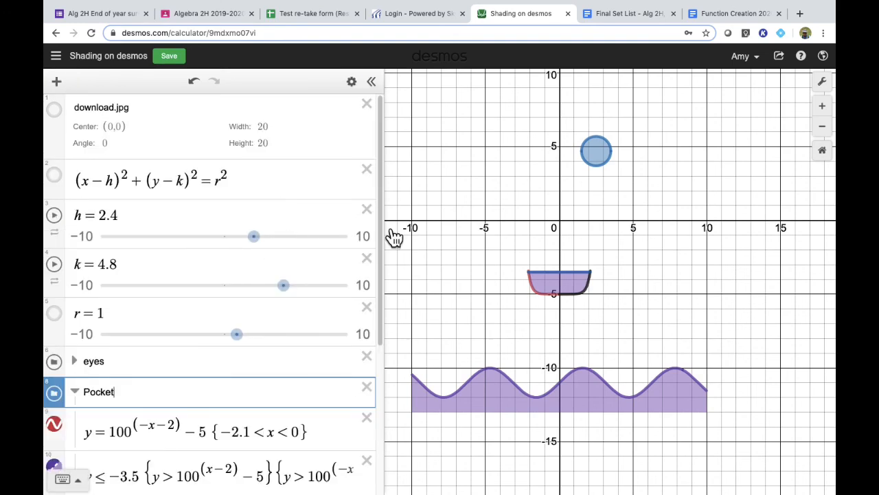